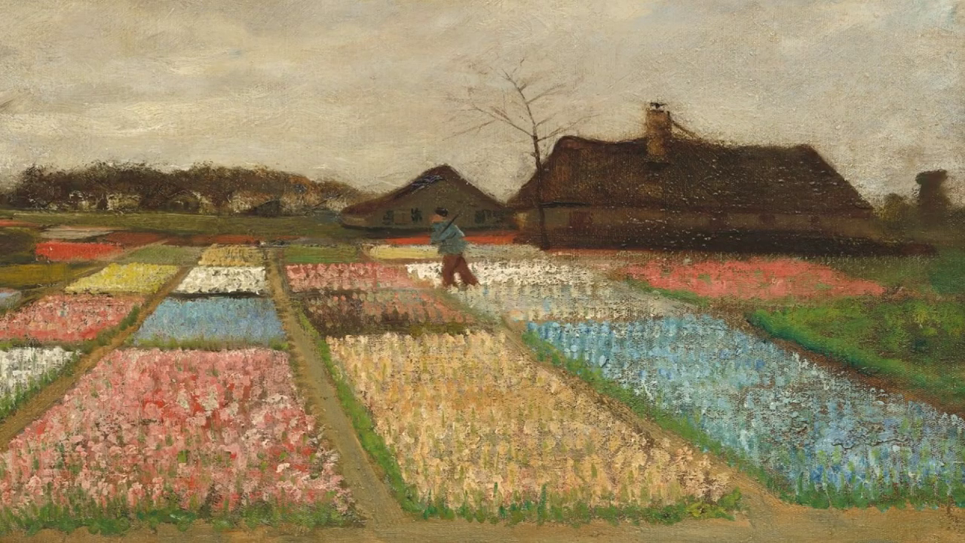
Launch WinSCP-5.21.6-Setup.exe from the Téléchargements folder and choose to install it for all users.
{"action": "left_click", "coordinate": [241, 22]}
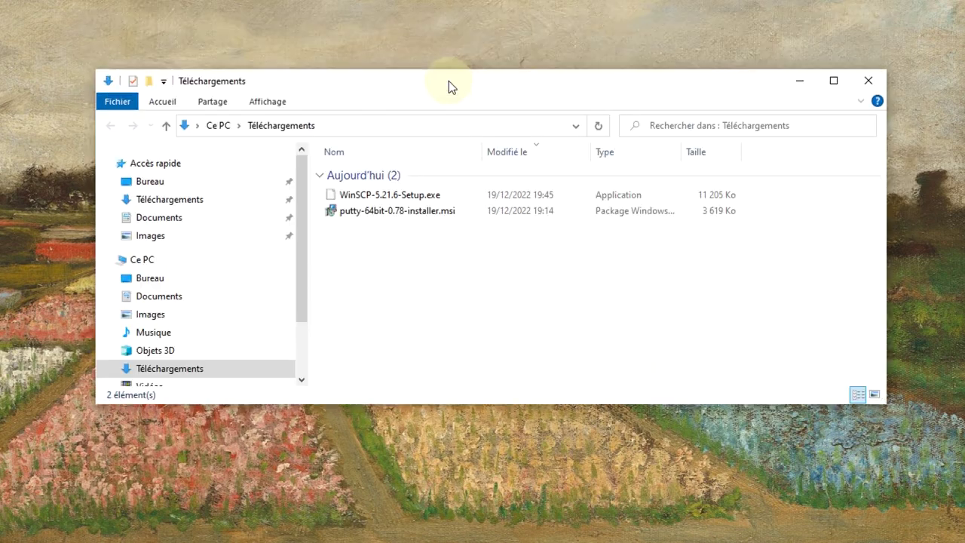
{"action": "double_click", "coordinate": [360, 196]}
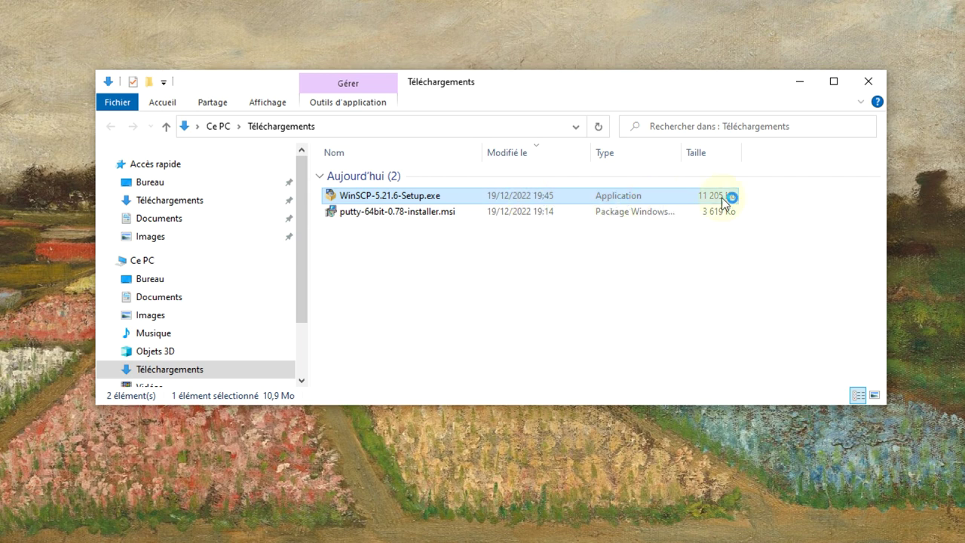
{"action": "left_click", "coordinate": [870, 84]}
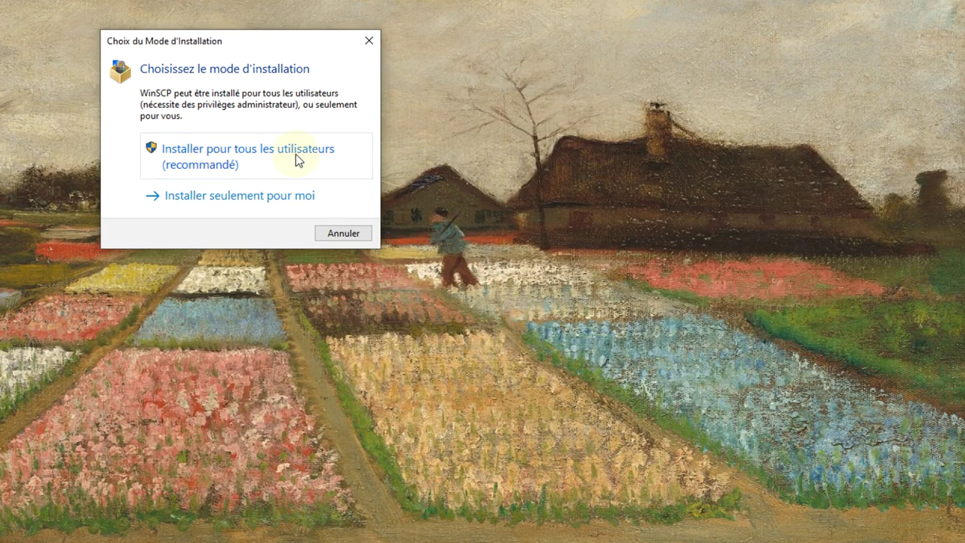
{"action": "left_click", "coordinate": [275, 153]}
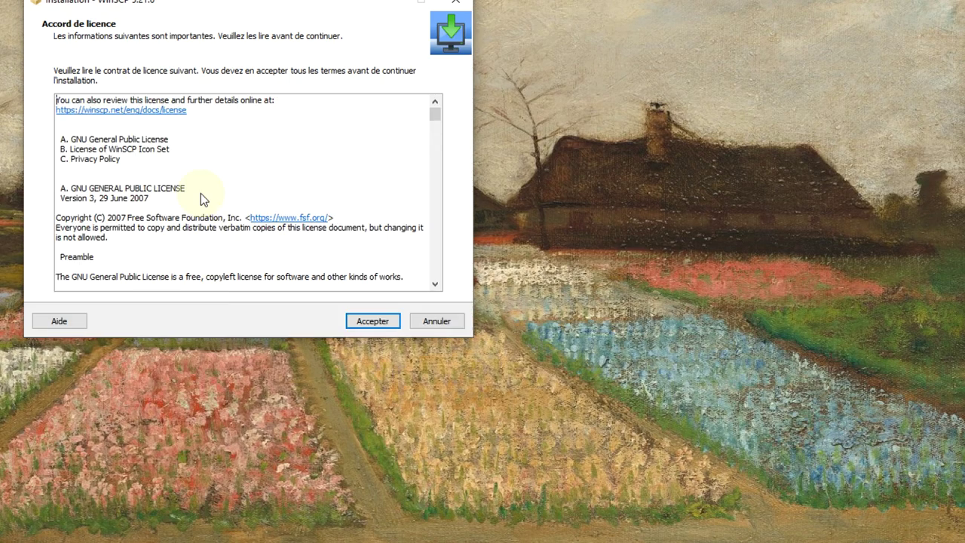
Accept the licence agreement and install WinSCP with the typical installation type and the Commander interface style.
{"action": "left_click_drag", "start_coordinate": [201, 4], "coordinate": [310, 51]}
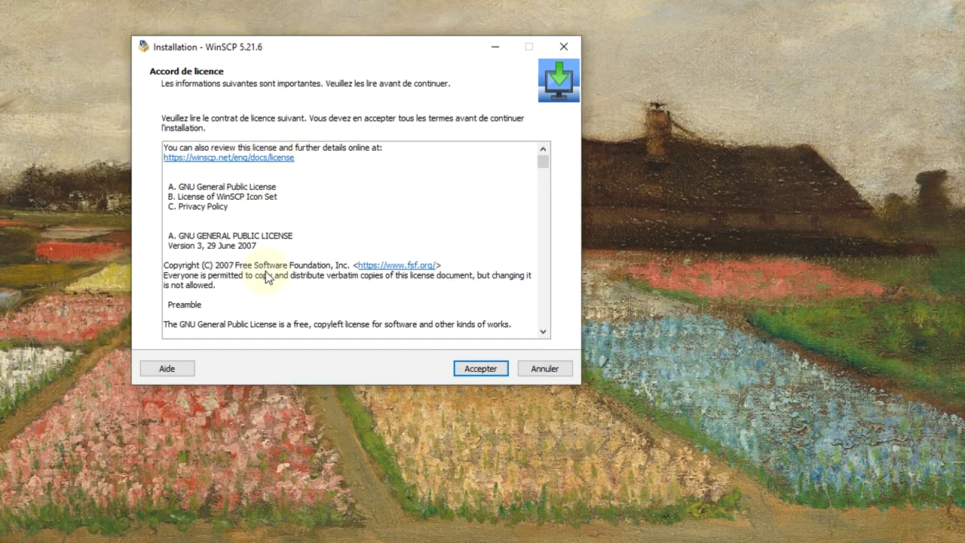
{"action": "left_click", "coordinate": [482, 370]}
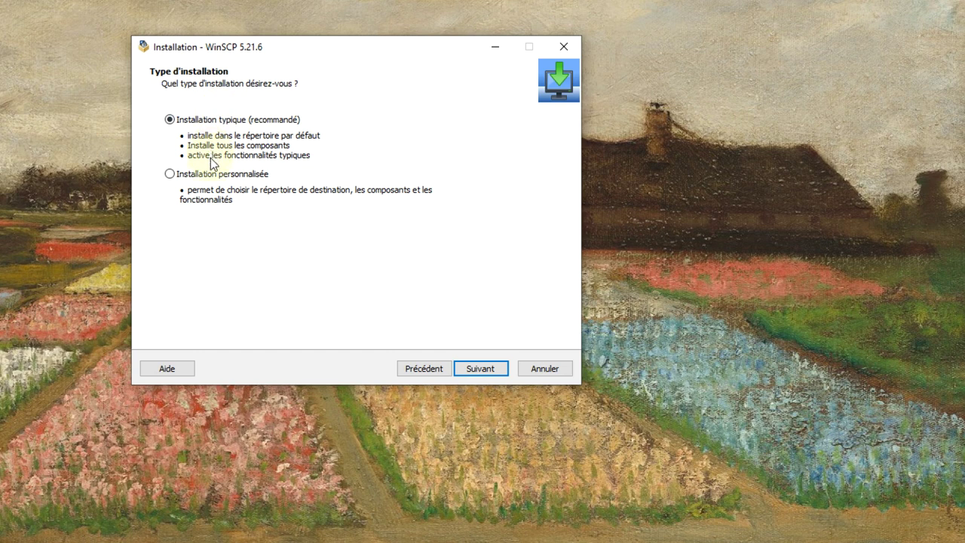
{"action": "left_click", "coordinate": [479, 369]}
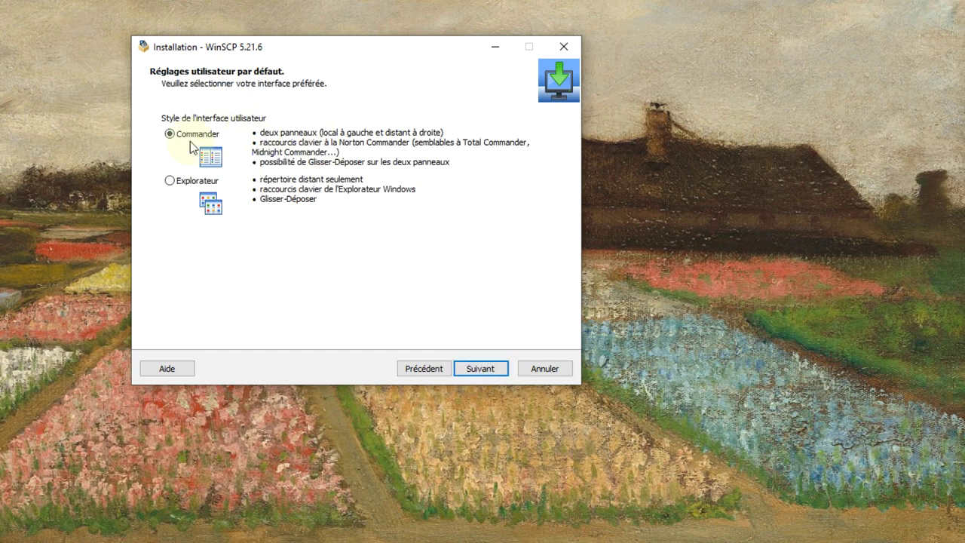
{"action": "left_click", "coordinate": [468, 368]}
{"action": "left_click", "coordinate": [468, 368]}
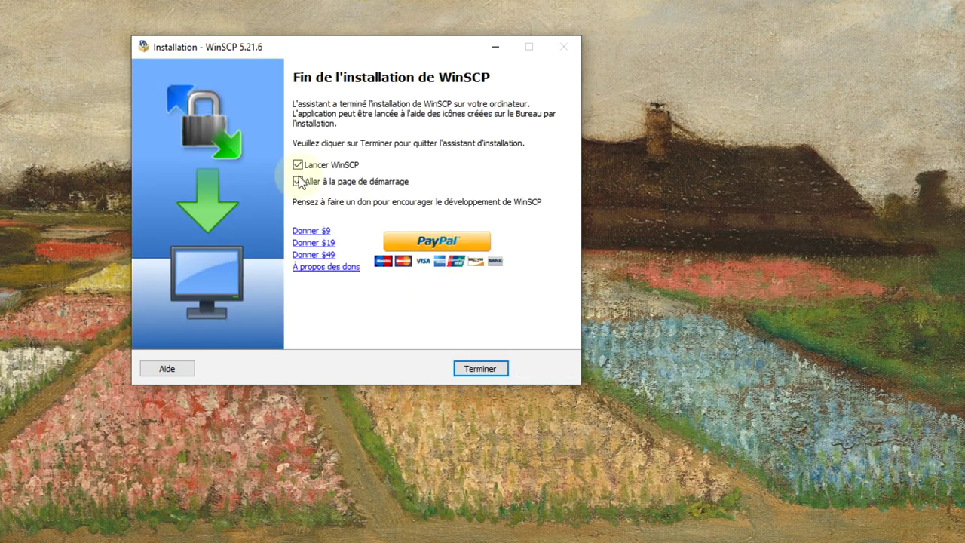
Finish the setup wizard so that it launches WinSCP without opening the start page.
{"action": "left_click", "coordinate": [346, 184]}
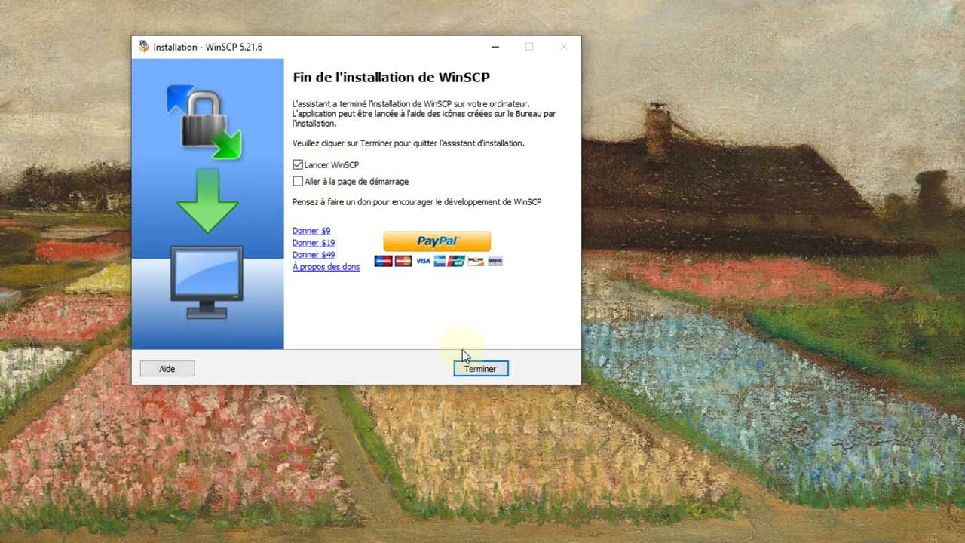
{"action": "left_click", "coordinate": [475, 370]}
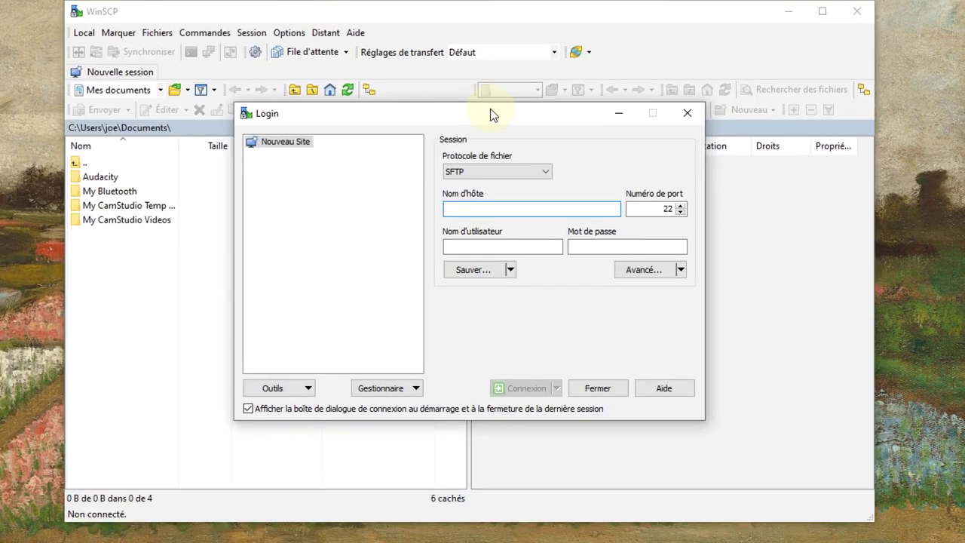
{"action": "left_click_drag", "start_coordinate": [489, 113], "coordinate": [481, 114]}
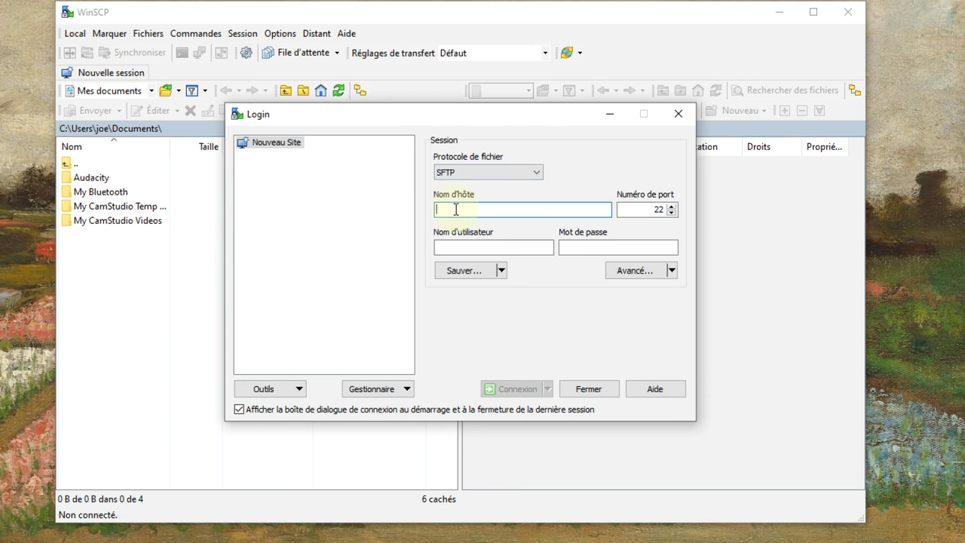
Set the SFTP session's host name to 192.168.1.117 and enter the account's user name and password.
{"action": "type", "text": "192.168.1."}
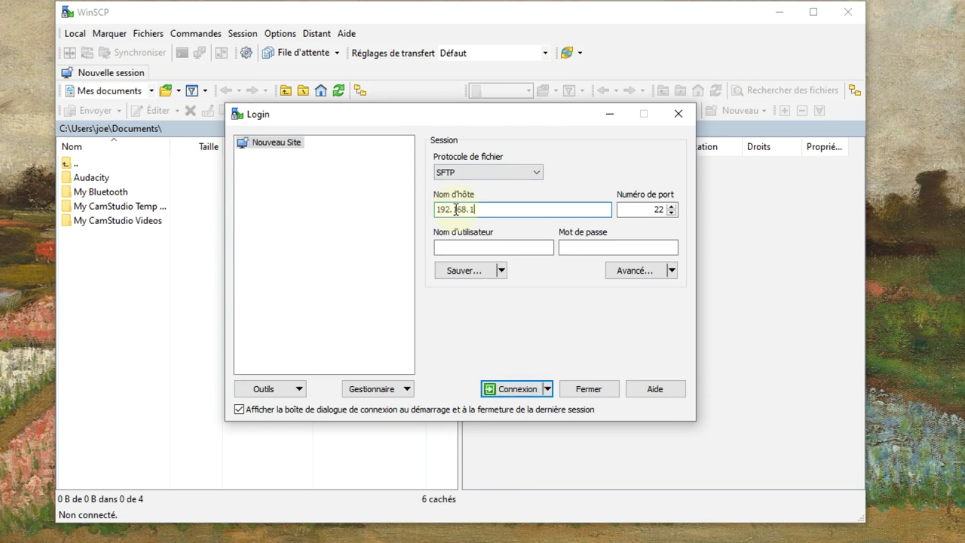
{"action": "type", "text": "117"}
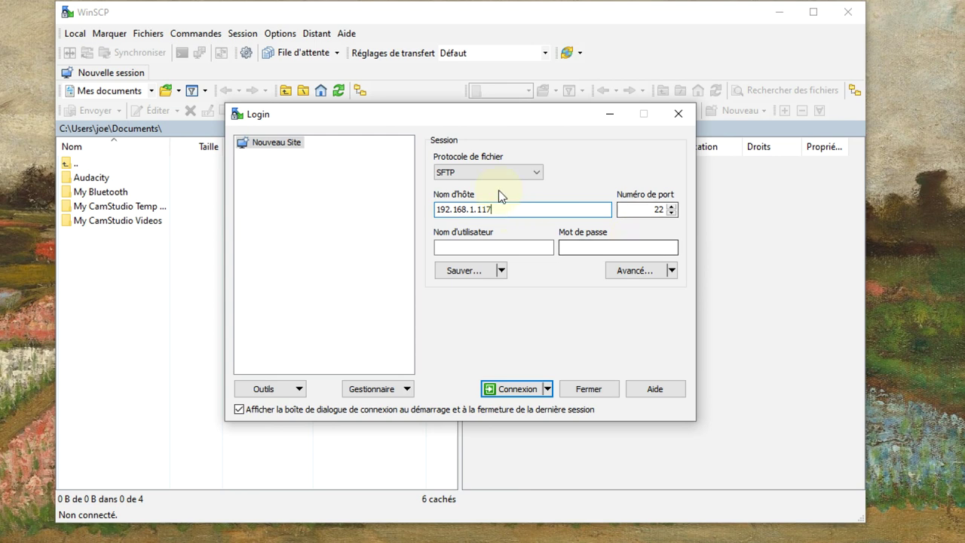
{"action": "left_click", "coordinate": [450, 246]}
{"action": "type", "text": "bobby"}
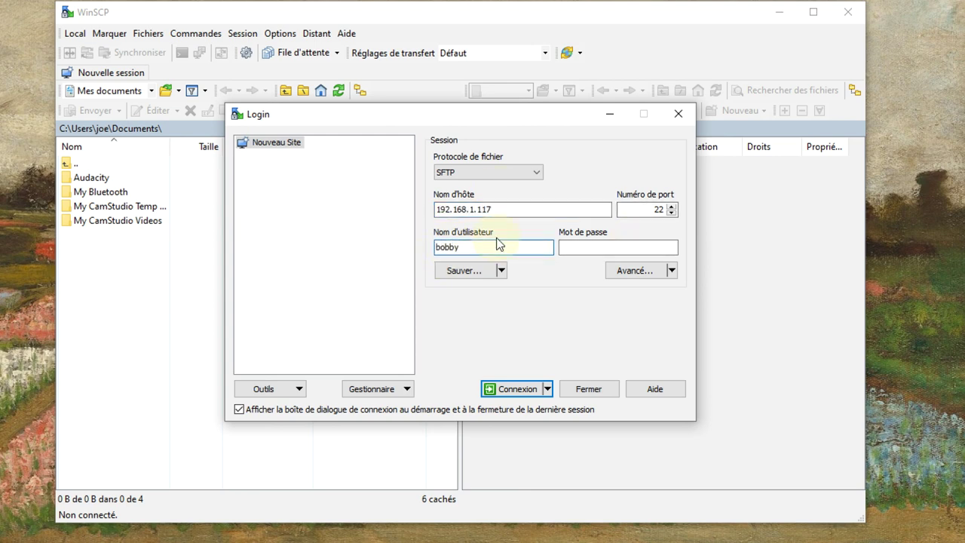
{"action": "left_click", "coordinate": [580, 246]}
{"action": "type", "text": "••••••"}
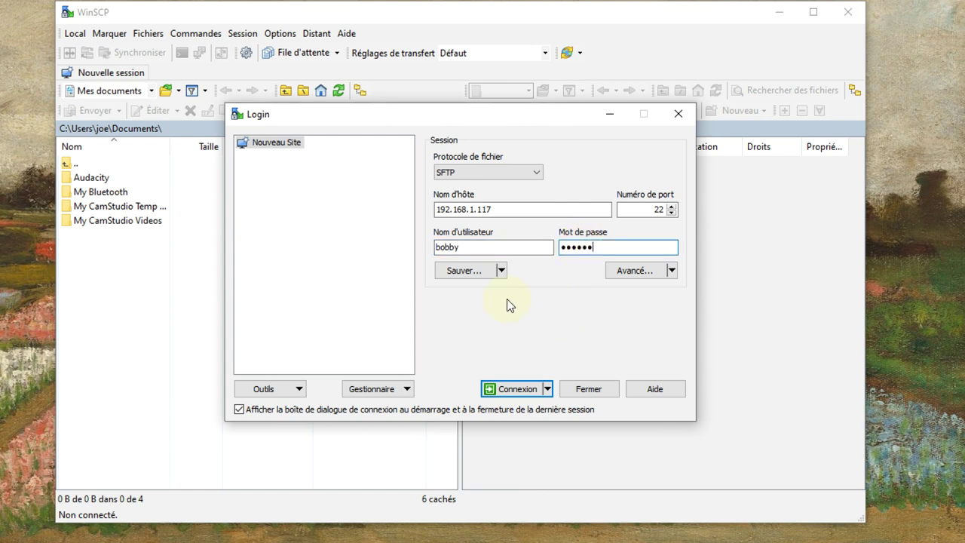
Save the session as a site under its suggested name, without storing the password or creating a desktop shortcut.
{"action": "left_click", "coordinate": [456, 270]}
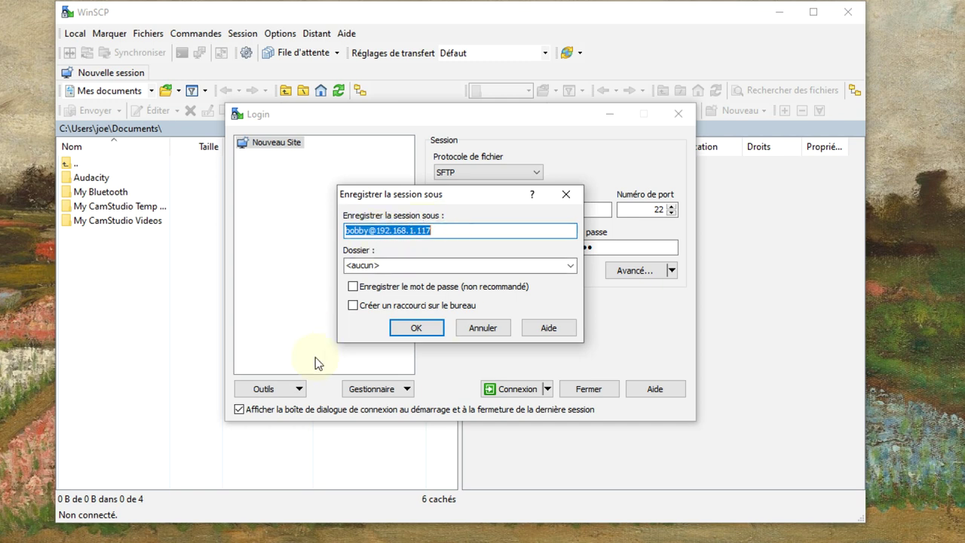
{"action": "left_click", "coordinate": [413, 328]}
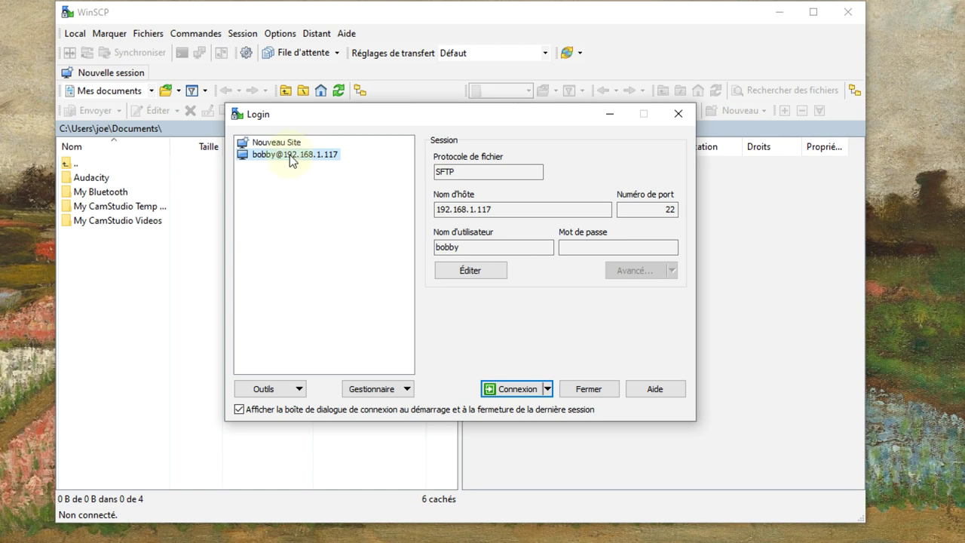
{"action": "left_click_drag", "start_coordinate": [331, 119], "coordinate": [373, 119]}
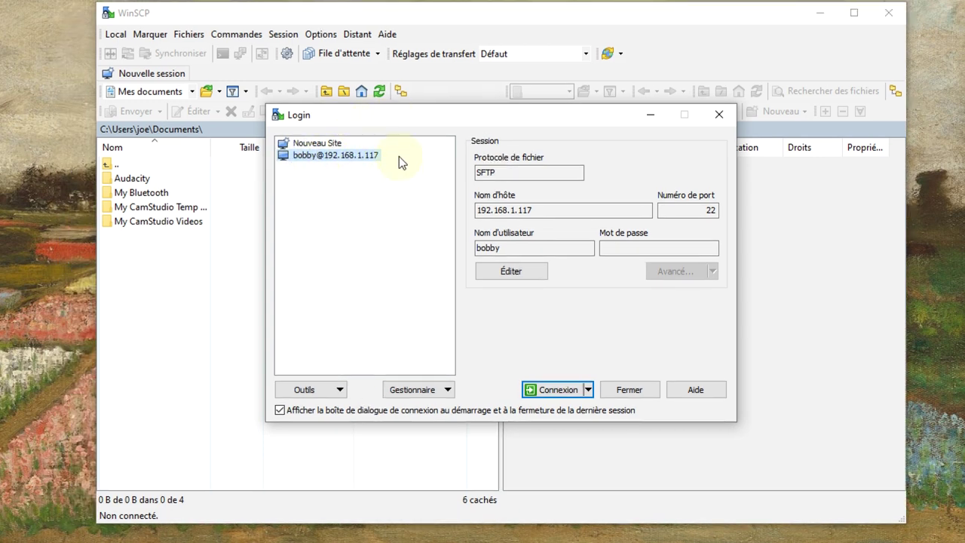
Connect to the saved site, accept the server's host key after checking its fingerprint on the server console, and enter the account password.
{"action": "left_click", "coordinate": [562, 390]}
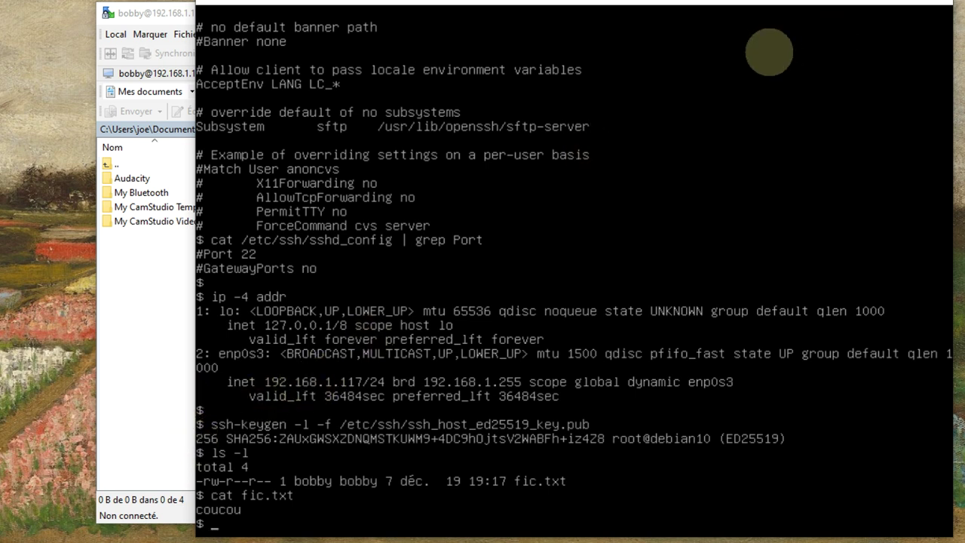
{"action": "left_click", "coordinate": [863, 3]}
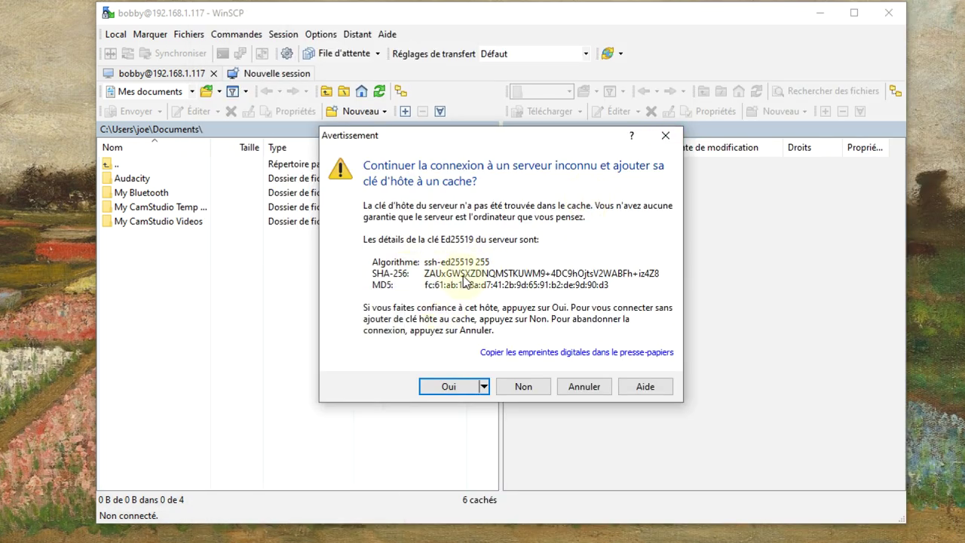
{"action": "left_click", "coordinate": [460, 389]}
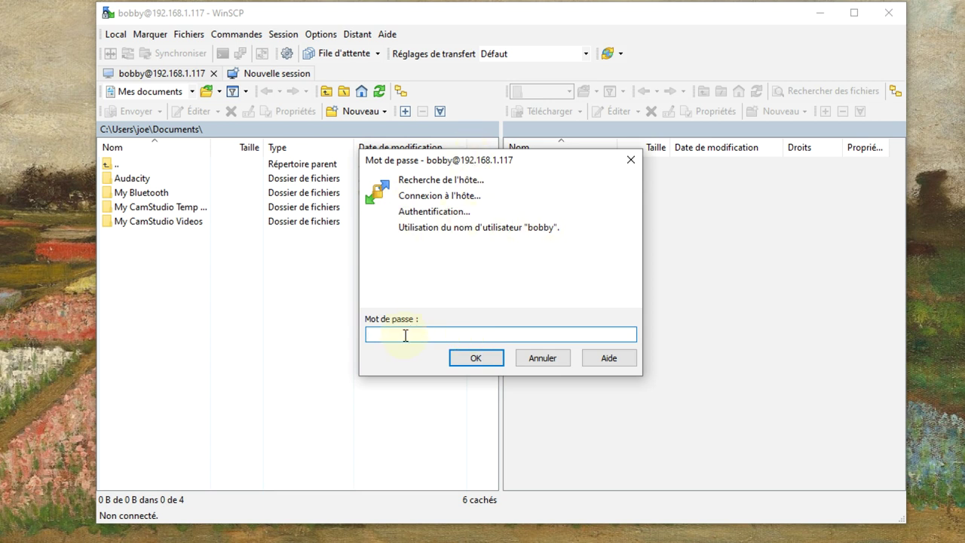
{"action": "type", "text": "••••••"}
{"action": "key", "text": "Return"}
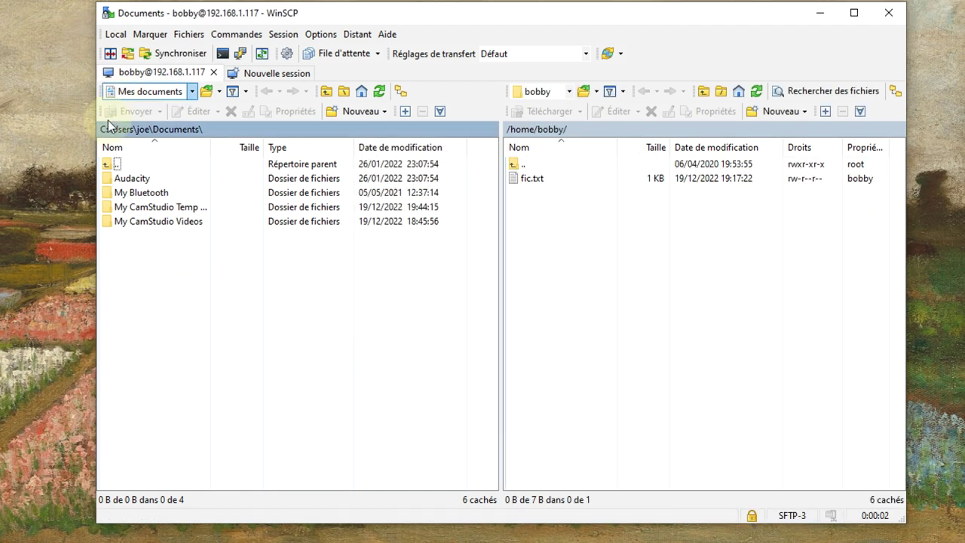
Navigate the local file pane up to the C: root and open the C:\demo folder.
{"action": "double_click", "coordinate": [116, 165]}
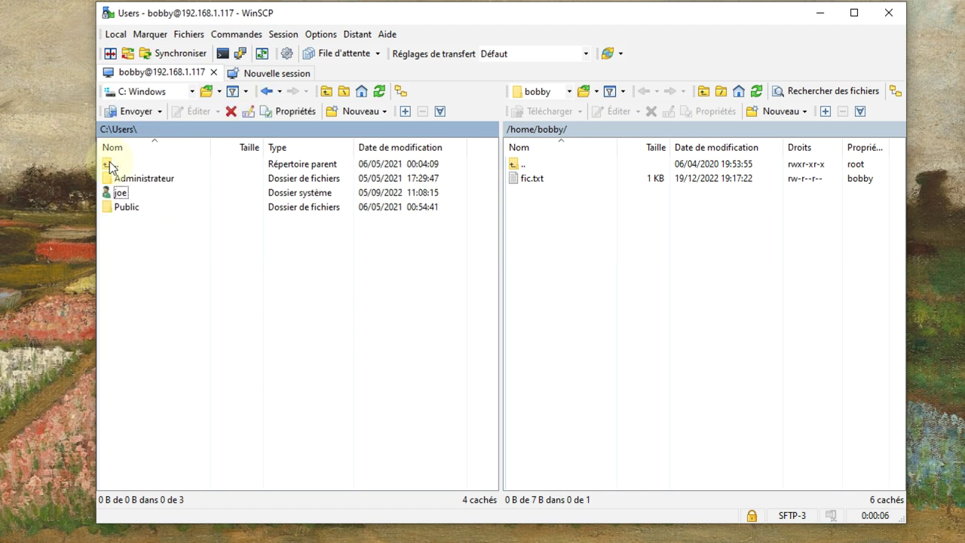
{"action": "double_click", "coordinate": [110, 165]}
{"action": "double_click", "coordinate": [123, 180]}
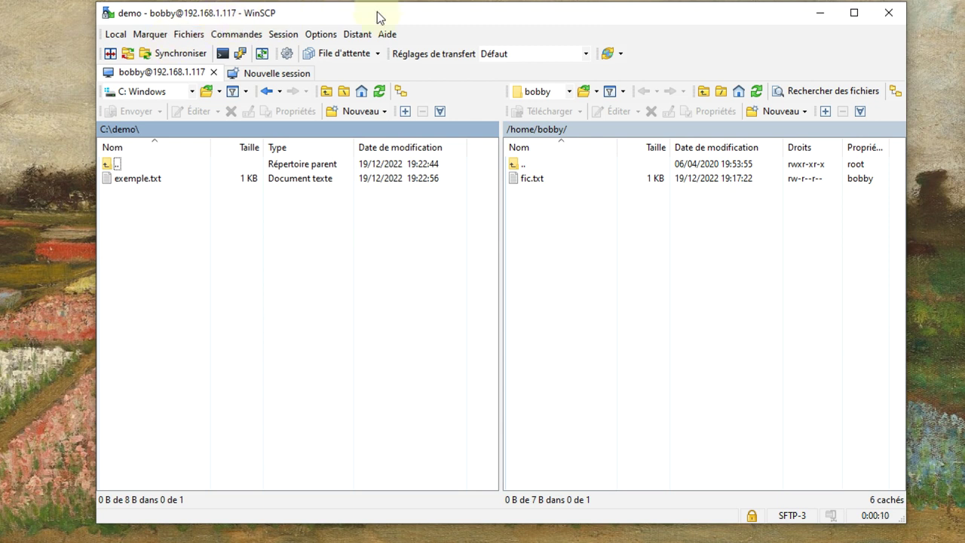
{"action": "left_click_drag", "start_coordinate": [379, 16], "coordinate": [367, 32]}
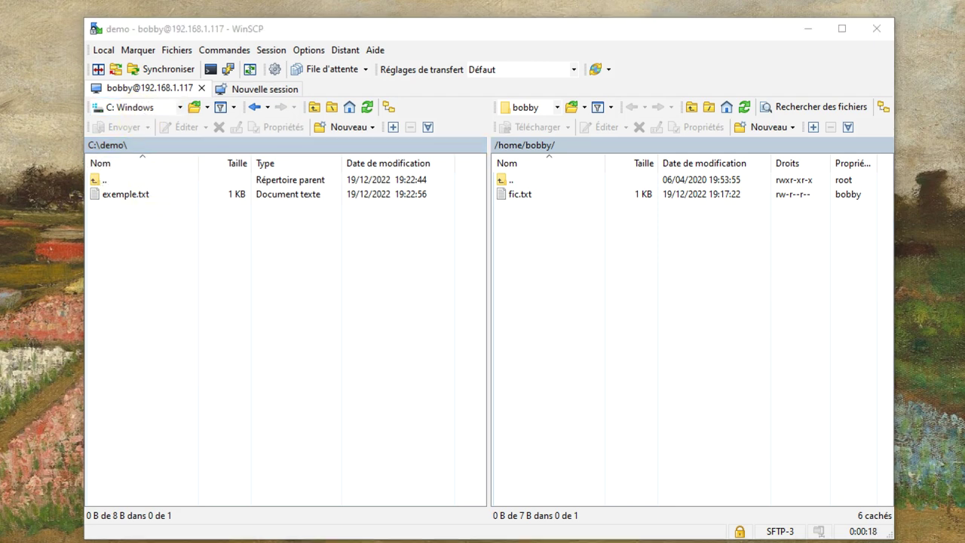
Check the contents of C:\demo in Windows Explorer and compare them with the local and remote panes in WinSCP.
{"action": "left_click", "coordinate": [269, 128]}
{"action": "left_click", "coordinate": [414, 242]}
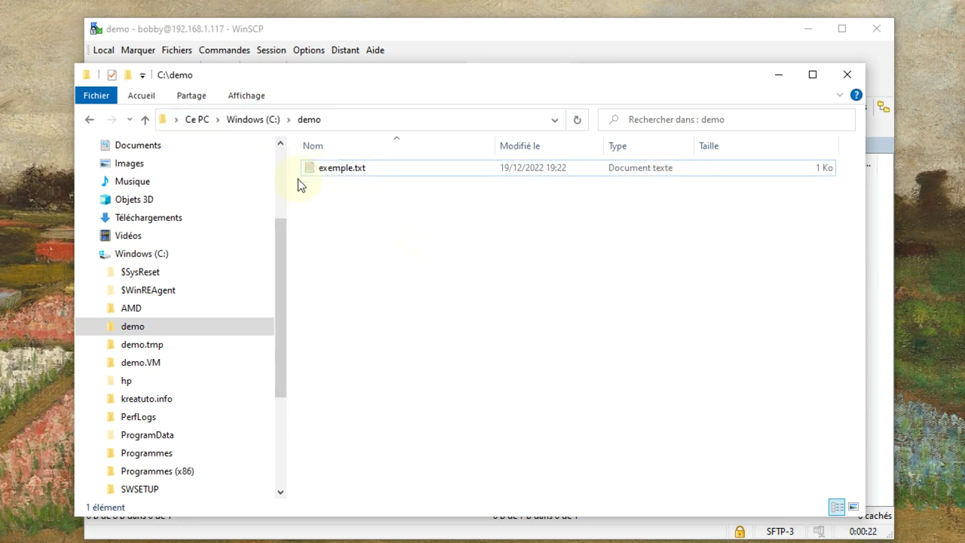
{"action": "left_click_drag", "start_coordinate": [390, 83], "coordinate": [350, 80]}
{"action": "left_click", "coordinate": [301, 27]}
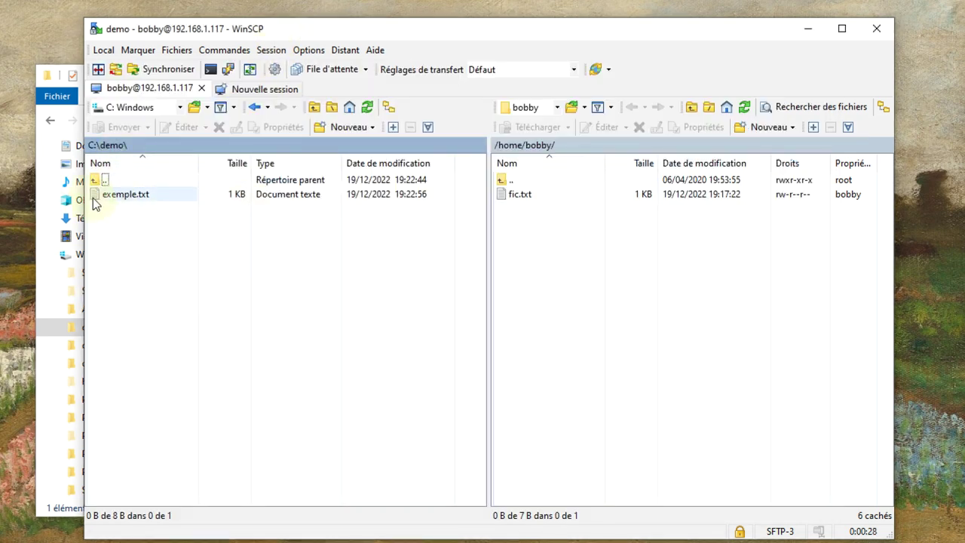
{"action": "left_click", "coordinate": [530, 174]}
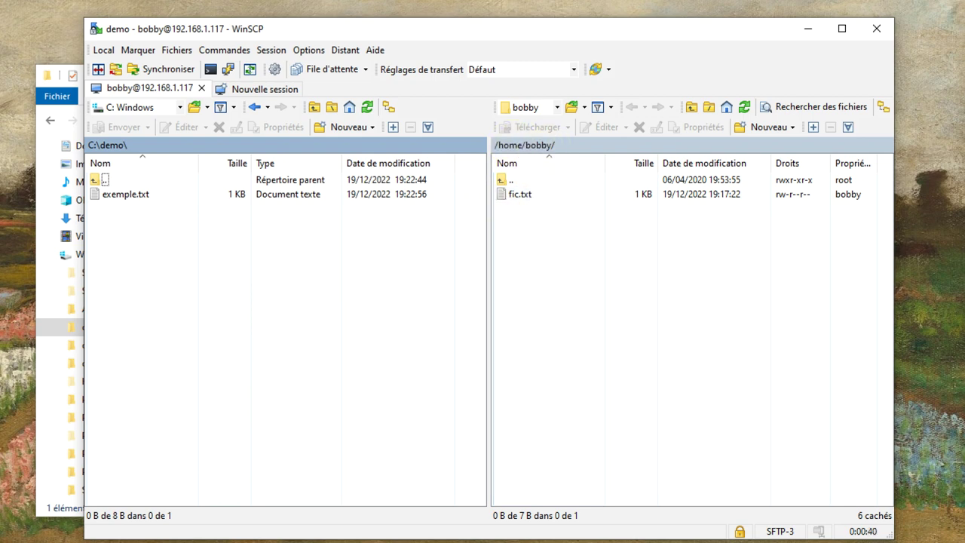
Switch to the server's console and inspect the home directory and fic.txt with pwd, ls -l and cat fic.txt.
{"action": "key", "text": "alt+Tab"}
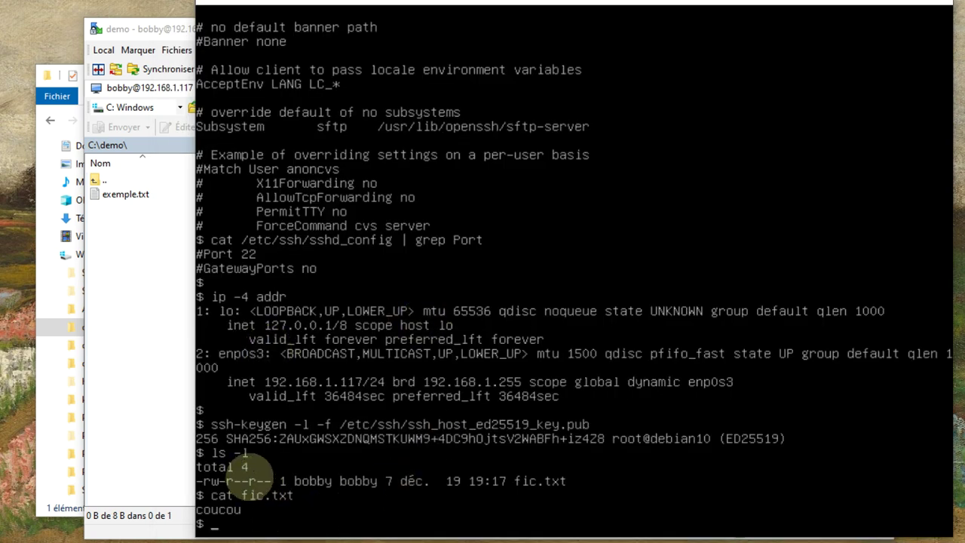
{"action": "type", "text": "pwd"}
{"action": "key", "text": "Return"}
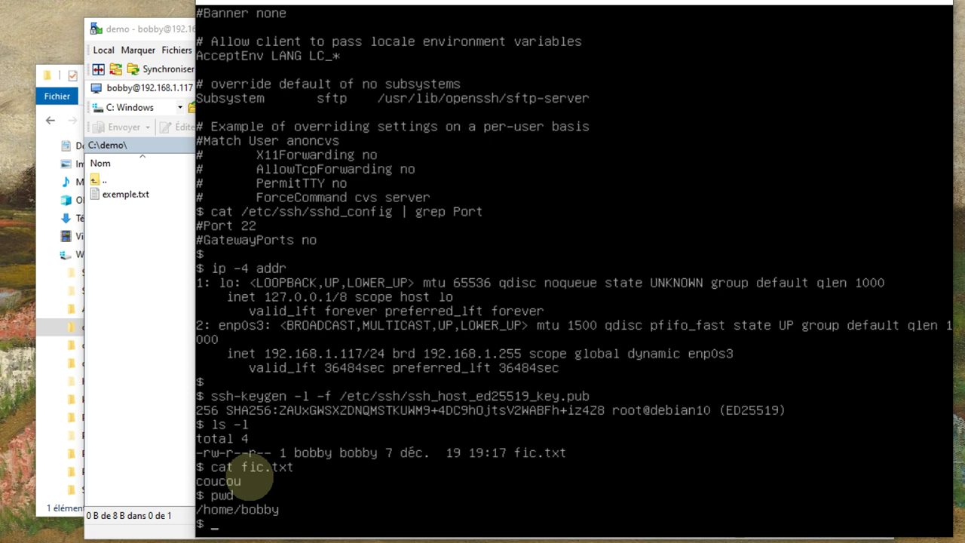
{"action": "type", "text": "ls -l"}
{"action": "key", "text": "Return"}
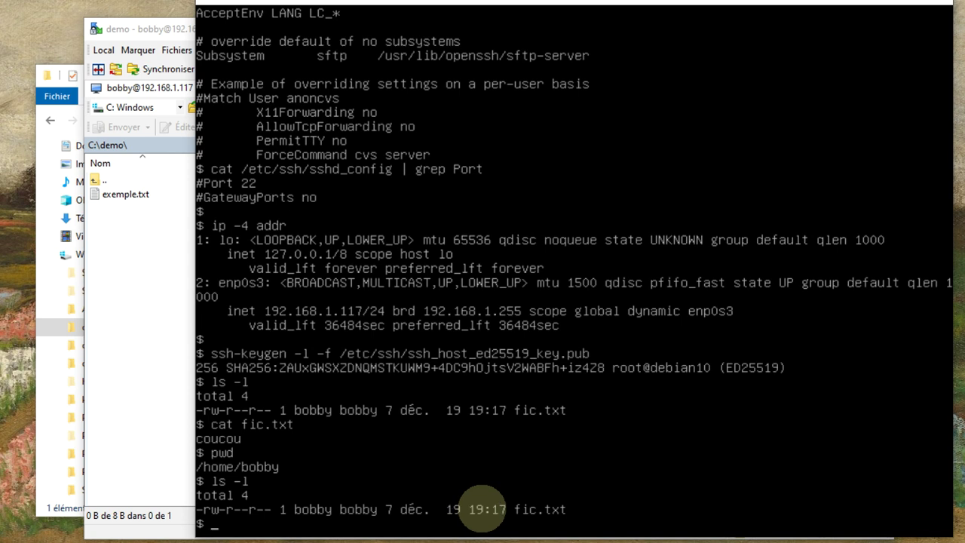
{"action": "type", "text": "cat fic.txt"}
{"action": "key", "text": "Return"}
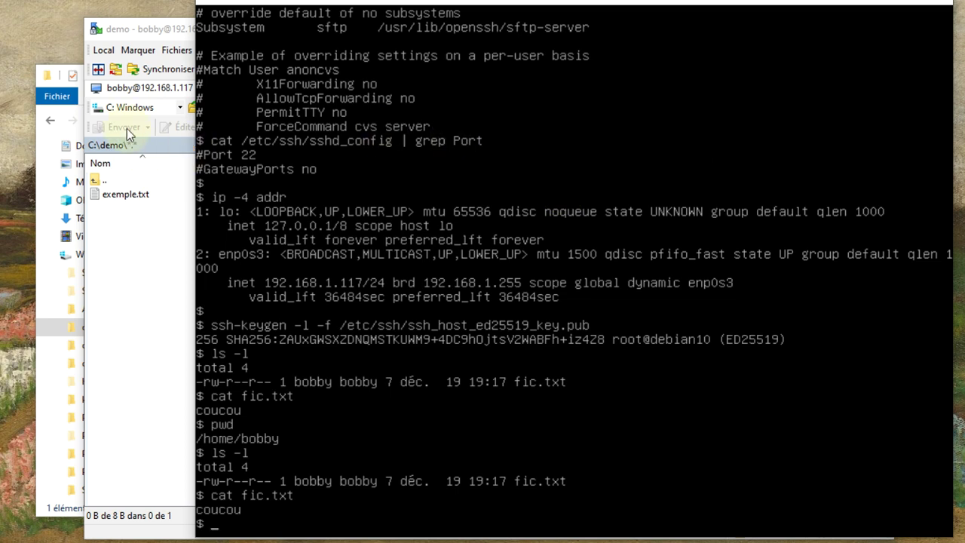
Switch back to WinSCP and upload exemple.txt from C:\demo to the remote home directory.
{"action": "left_click", "coordinate": [150, 28]}
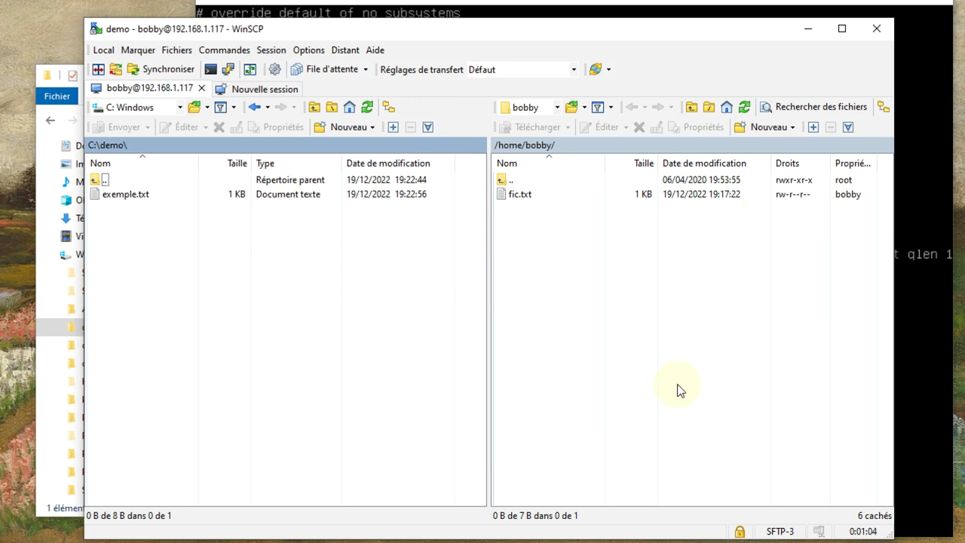
{"action": "mouse_move", "coordinate": [125, 193]}
{"action": "left_mouse_down"}
{"action": "mouse_move", "coordinate": [72, 226]}
{"action": "mouse_move", "coordinate": [115, 200]}
{"action": "left_mouse_up"}
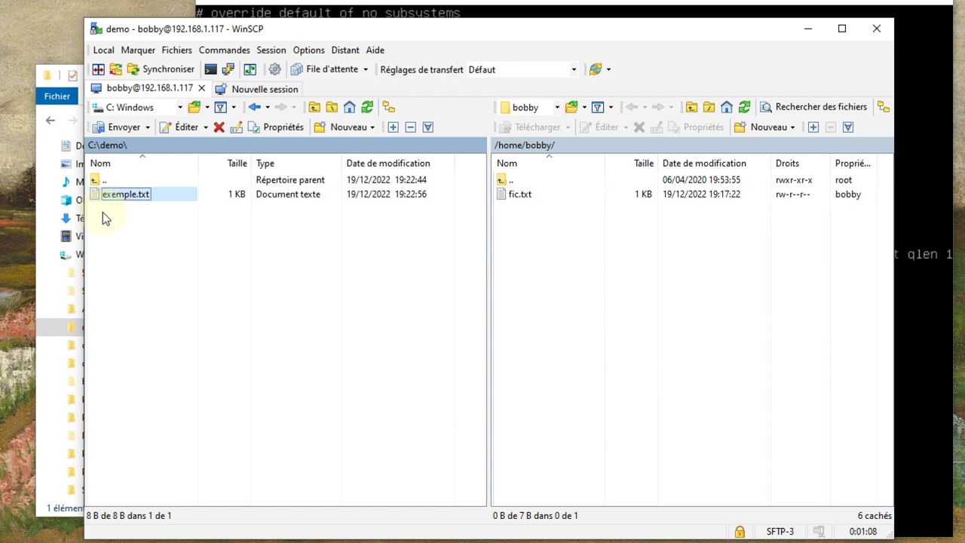
{"action": "left_click_drag", "start_coordinate": [131, 195], "coordinate": [562, 240]}
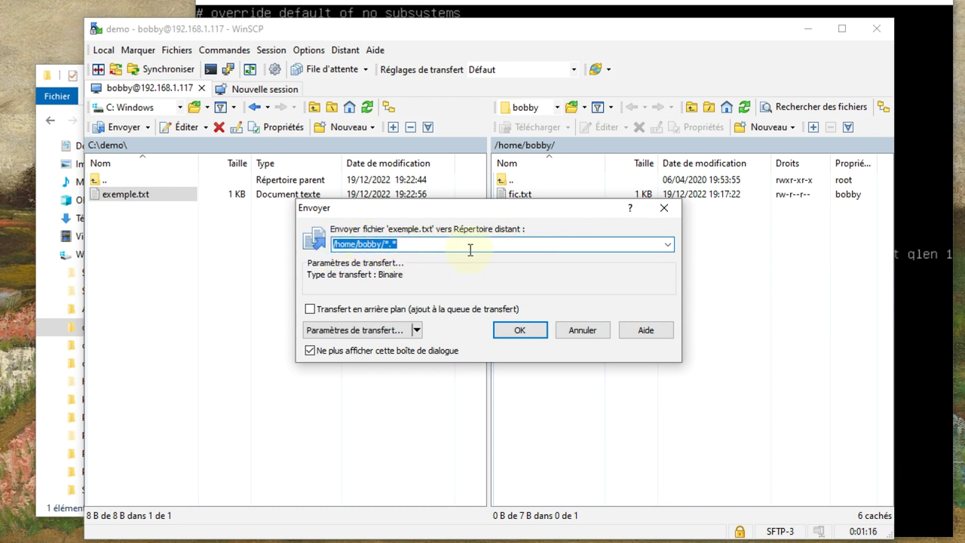
{"action": "left_click", "coordinate": [522, 330]}
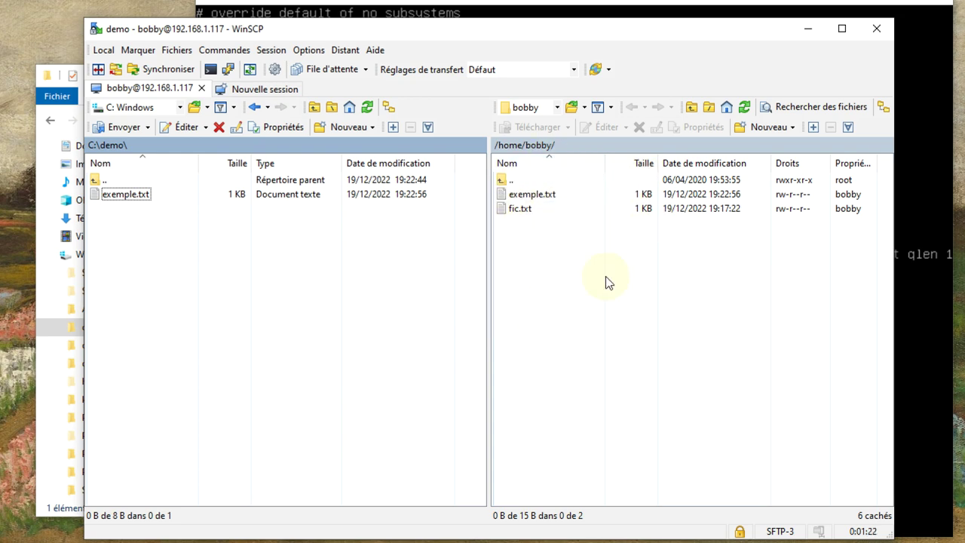
Check the uploaded file on the server console with ls -l and cat exemple.txt.
{"action": "left_click", "coordinate": [480, 6]}
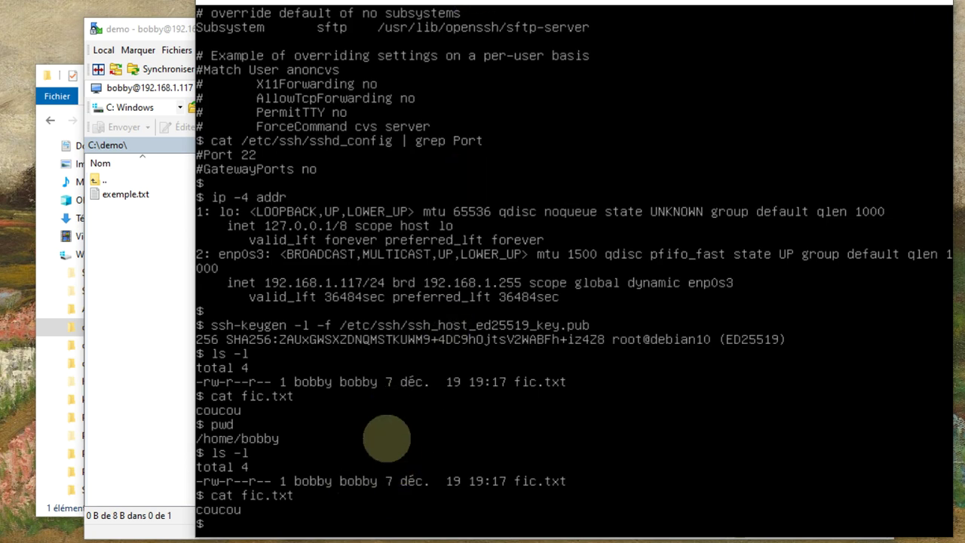
{"action": "type", "text": "ls -l"}
{"action": "key", "text": "Return"}
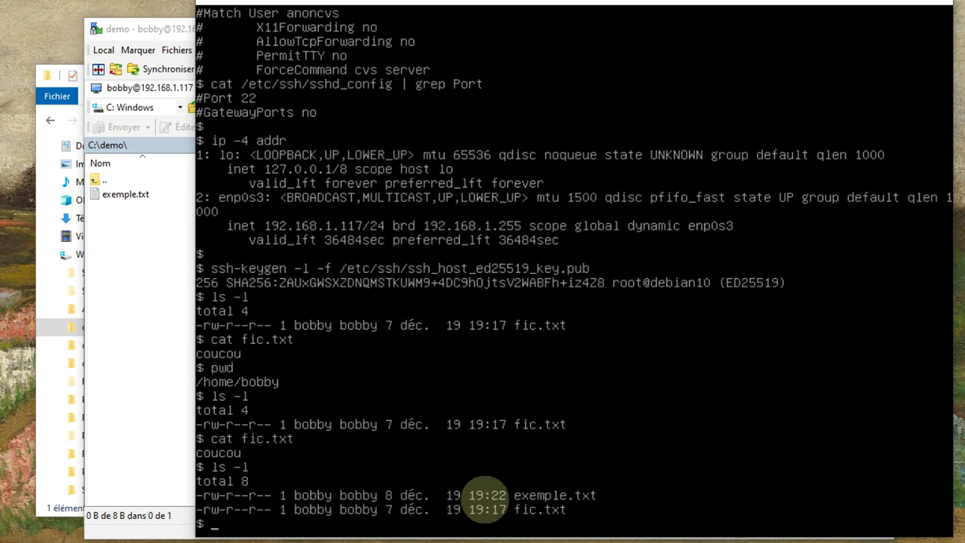
{"action": "type", "text": "cat ex"}
{"action": "key", "text": "Tab"}
{"action": "key", "text": "Return"}
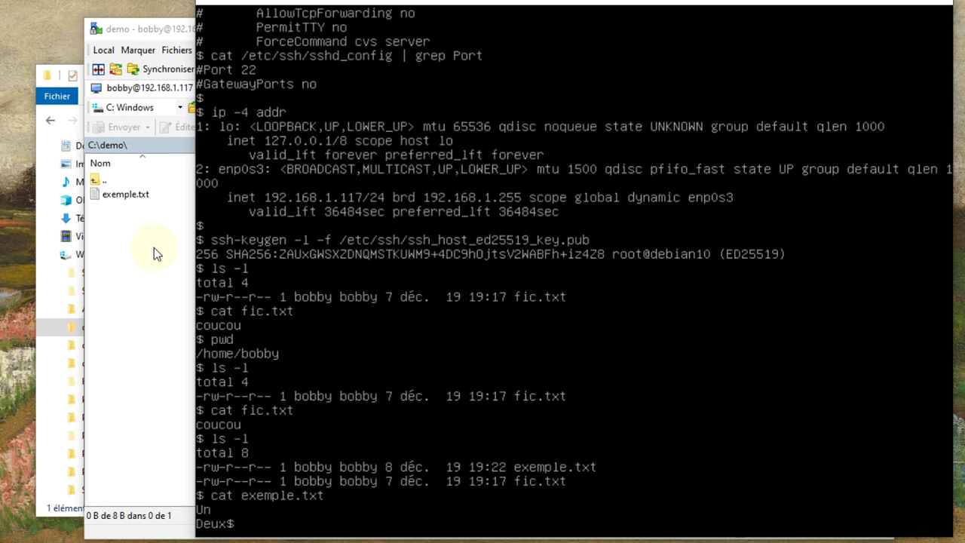
Open exemple.txt from C:\demo in Windows Explorer, enlarge its text to compare it with the server copy, and close it.
{"action": "left_click", "coordinate": [29, 153]}
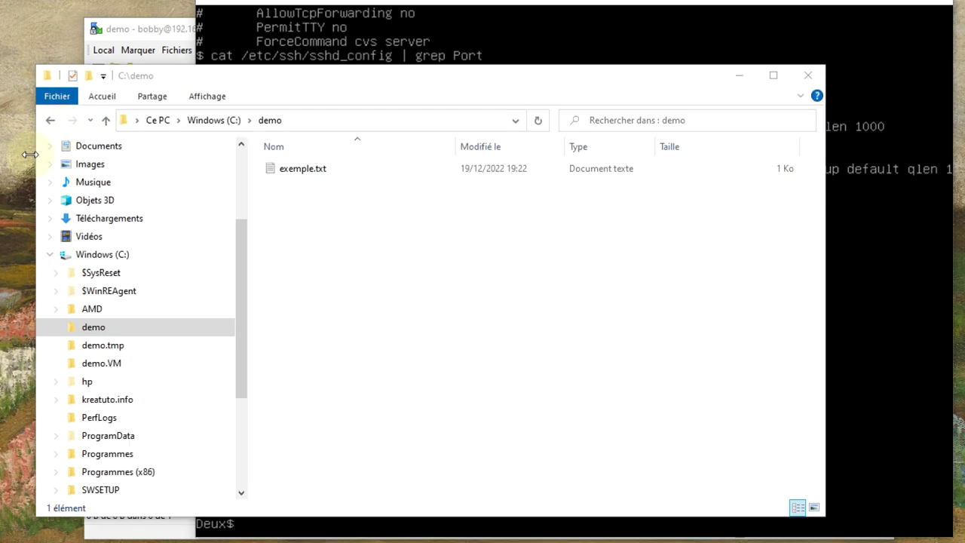
{"action": "left_click", "coordinate": [292, 173]}
{"action": "double_click", "coordinate": [292, 172]}
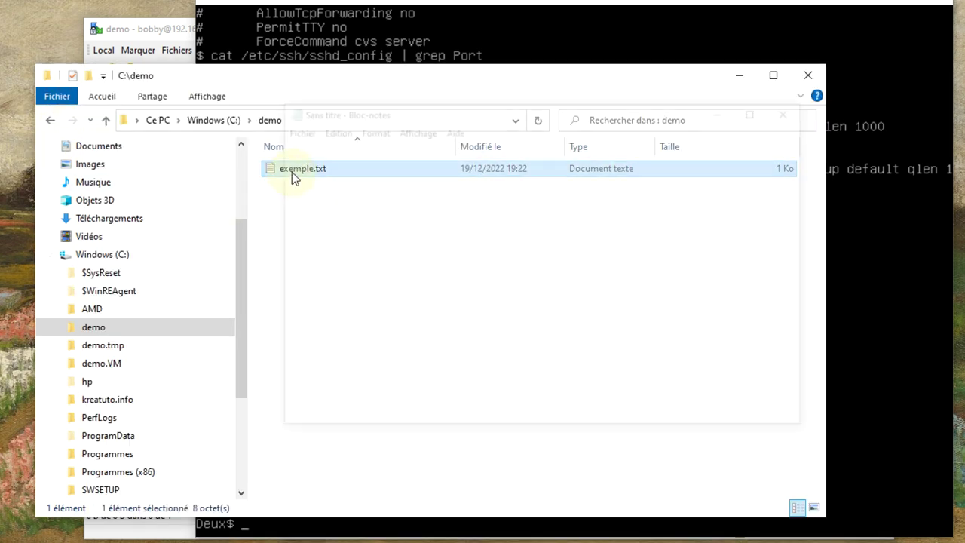
{"action": "key", "text": "ctrl+plus"}
{"action": "key", "text": "ctrl+plus"}
{"action": "key", "text": "ctrl+plus"}
{"action": "key", "text": "ctrl+plus"}
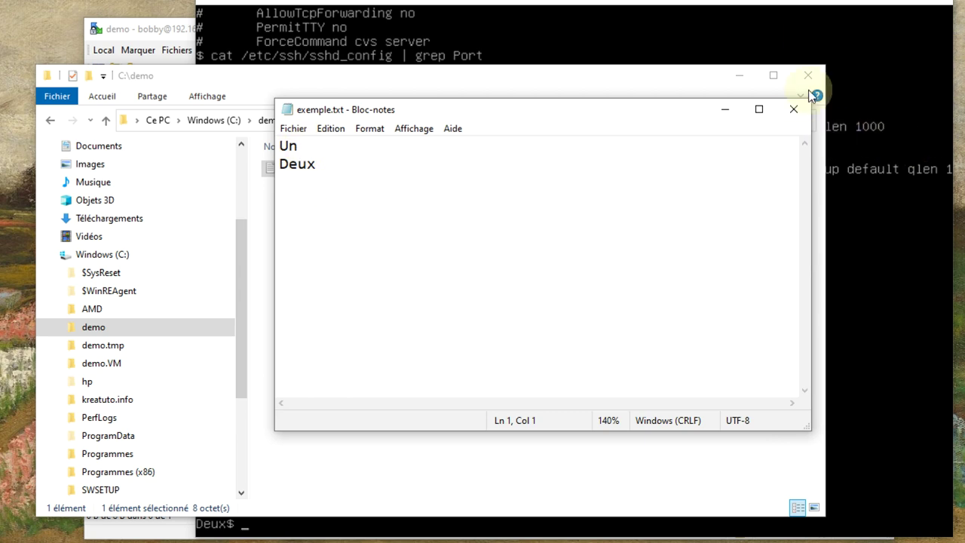
{"action": "left_click", "coordinate": [792, 108]}
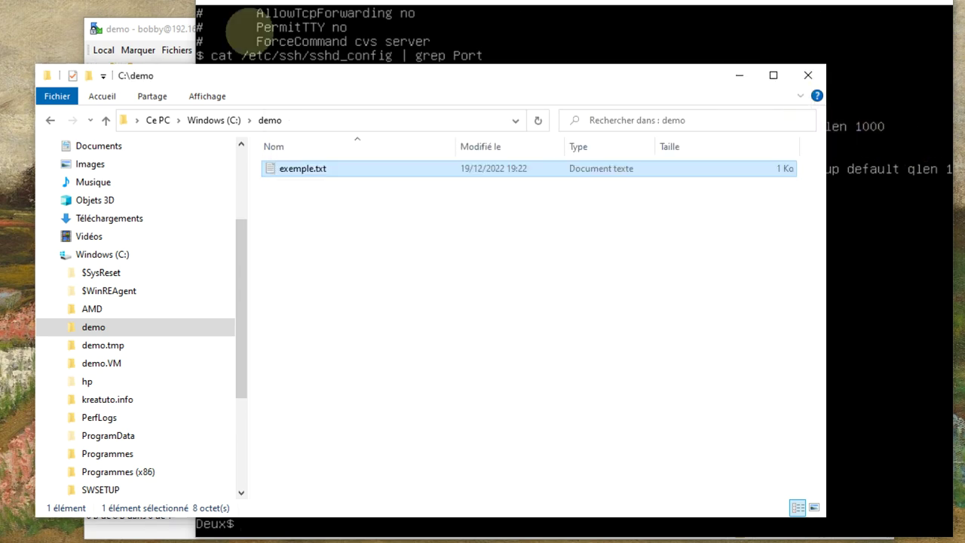
Switch back to WinSCP and download fic.txt from the remote home directory to C:\demo.
{"action": "left_click", "coordinate": [146, 28]}
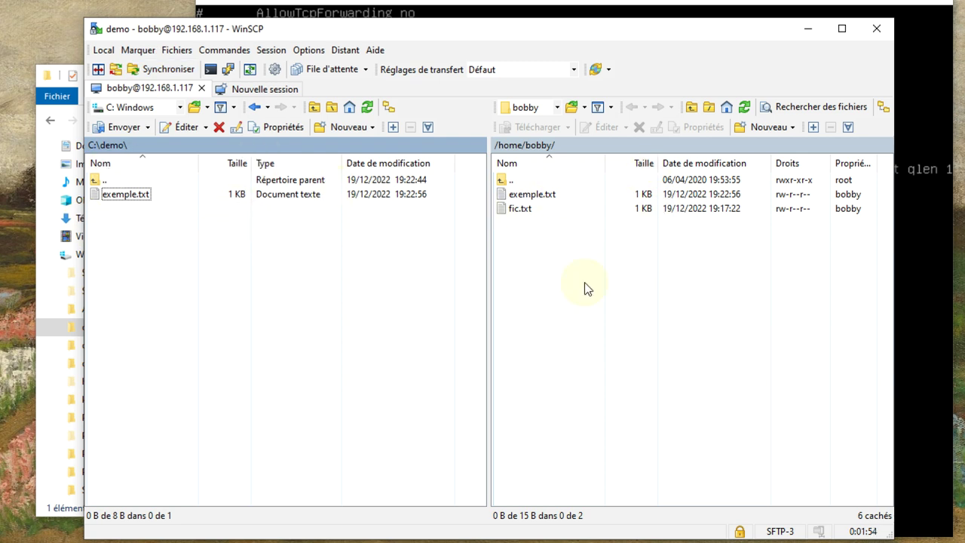
{"action": "left_click", "coordinate": [548, 211]}
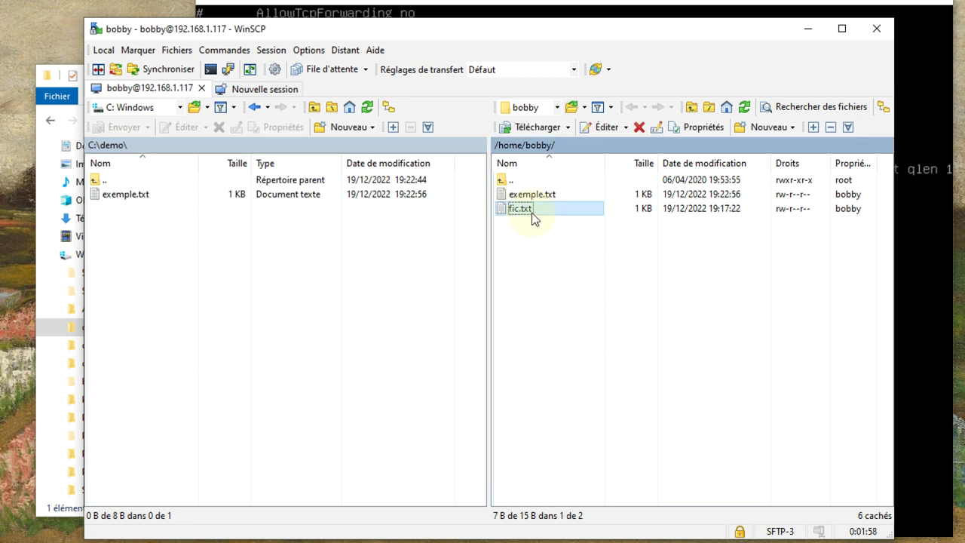
{"action": "left_click_drag", "start_coordinate": [520, 210], "coordinate": [320, 290]}
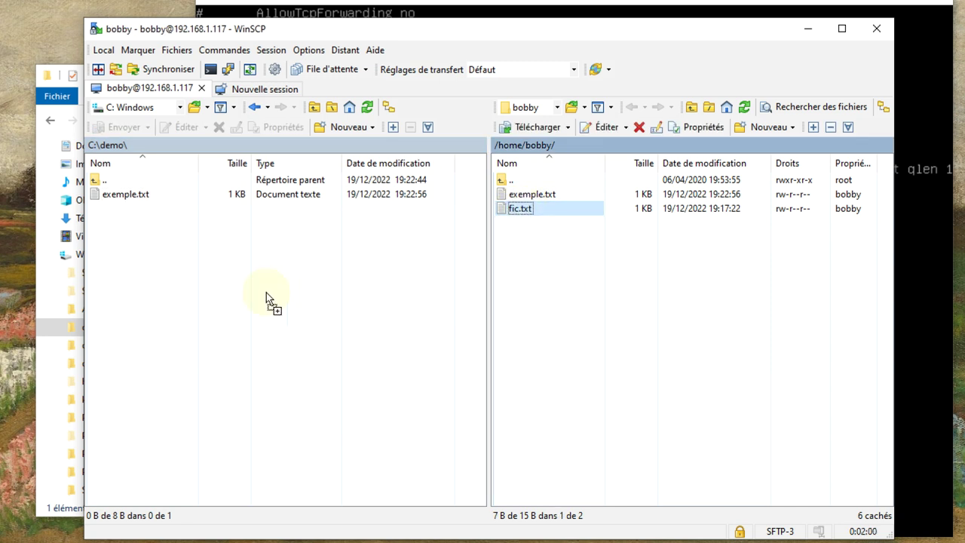
{"action": "left_click_drag", "start_coordinate": [182, 258], "coordinate": [180, 257]}
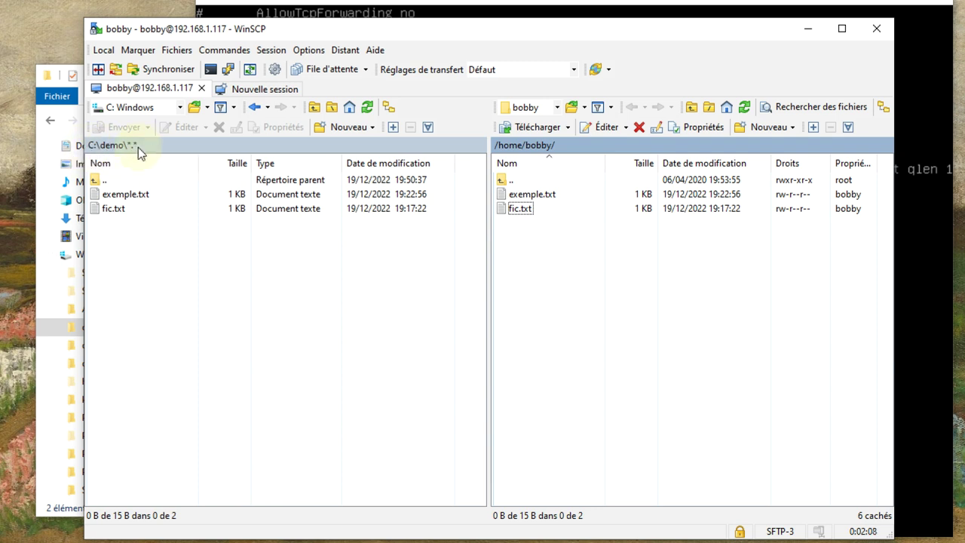
Check C:\demo in Windows Explorer, open the downloaded fic.txt to read its contents, and close it.
{"action": "left_click", "coordinate": [32, 270]}
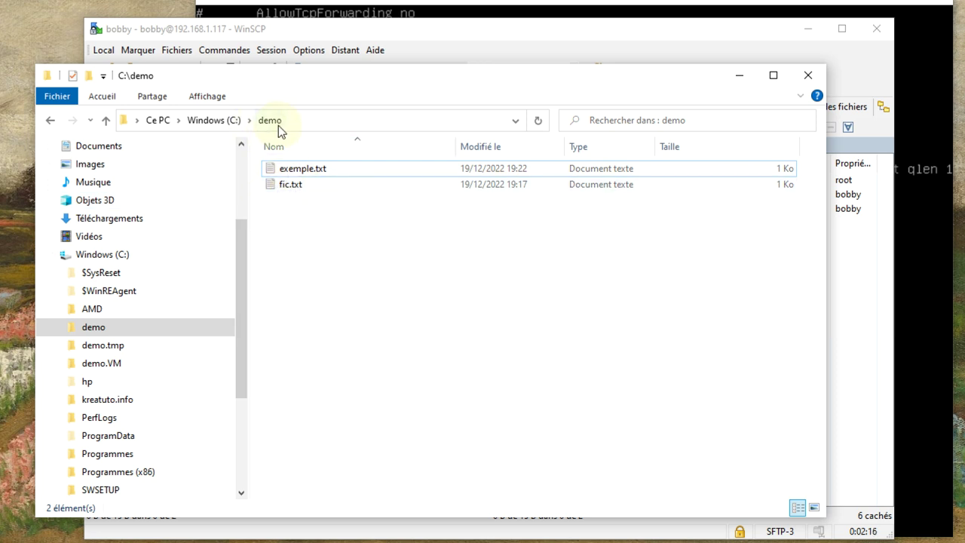
{"action": "left_click", "coordinate": [311, 121]}
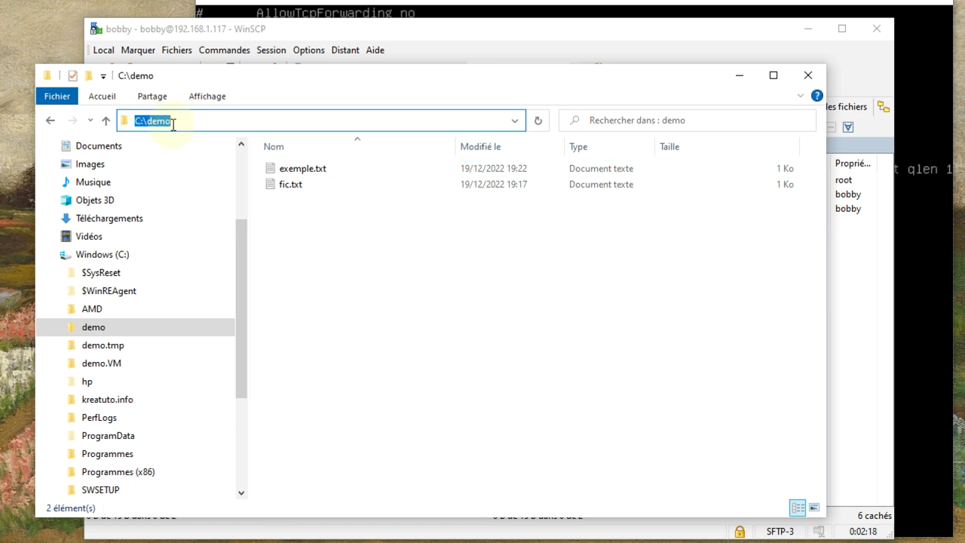
{"action": "double_click", "coordinate": [274, 187]}
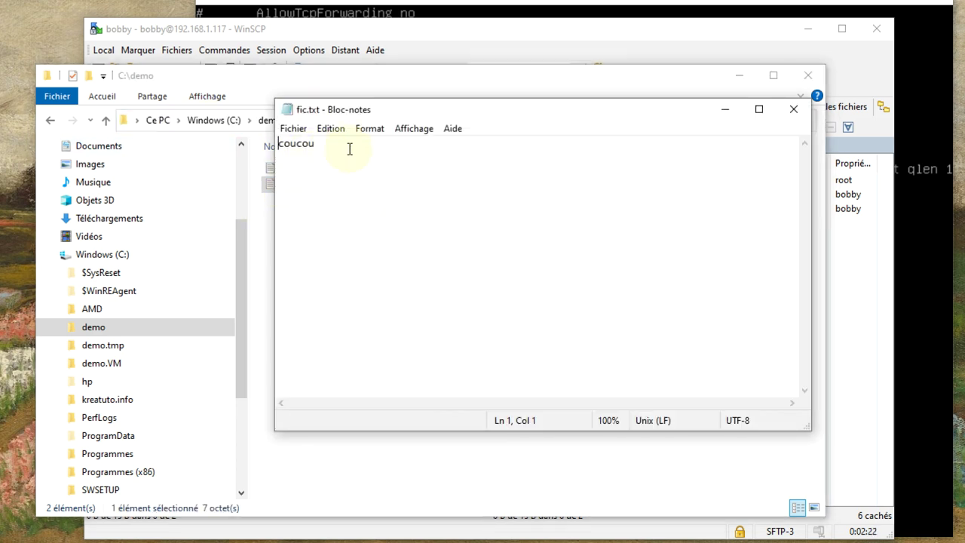
{"action": "left_click", "coordinate": [793, 110]}
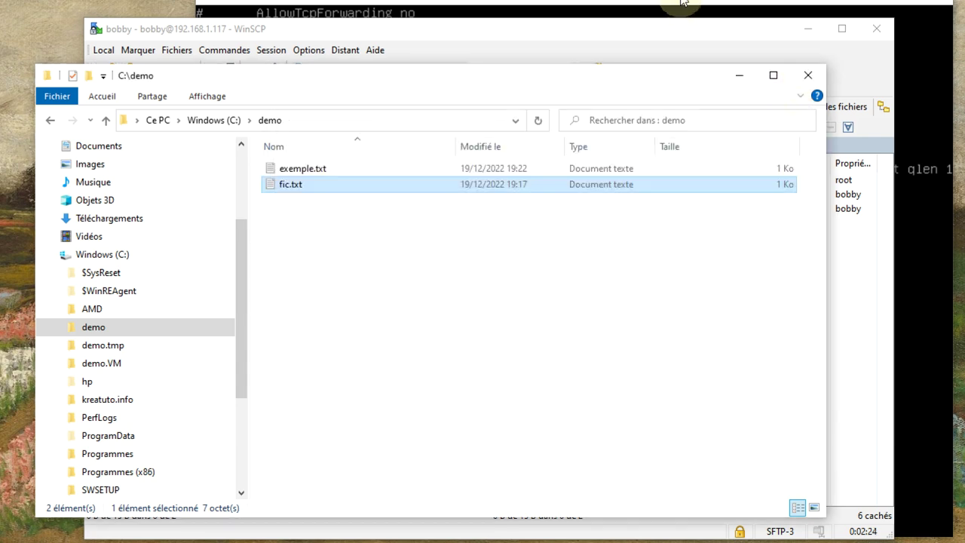
Display the original file on the server console with cat fic.txt to compare it with the local copy.
{"action": "left_click", "coordinate": [678, 9]}
{"action": "type", "text": "cat "}
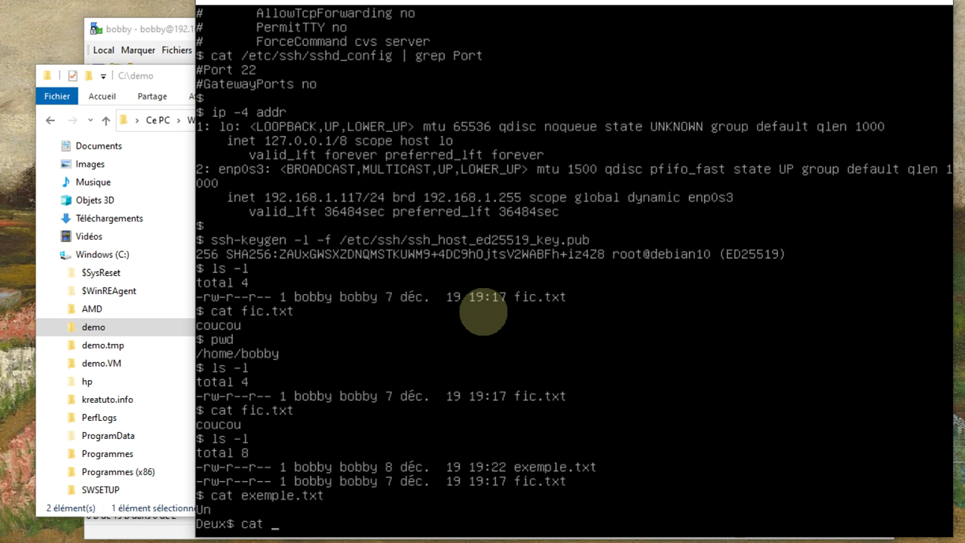
{"action": "type", "text": "fic.txt"}
{"action": "key", "text": "Return"}
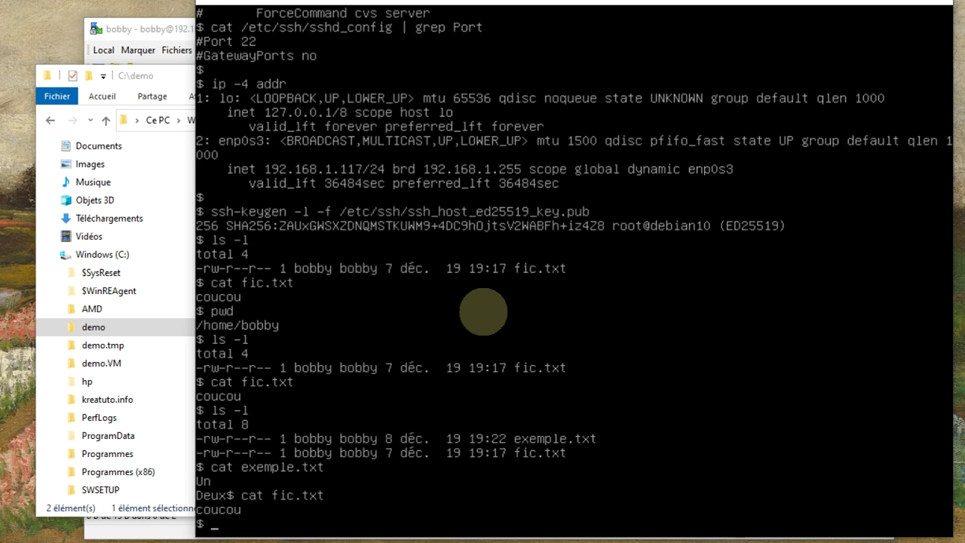
End the session and close WinSCP without saving a workspace, then minimize the server console and Explorer windows.
{"action": "left_click", "coordinate": [169, 32]}
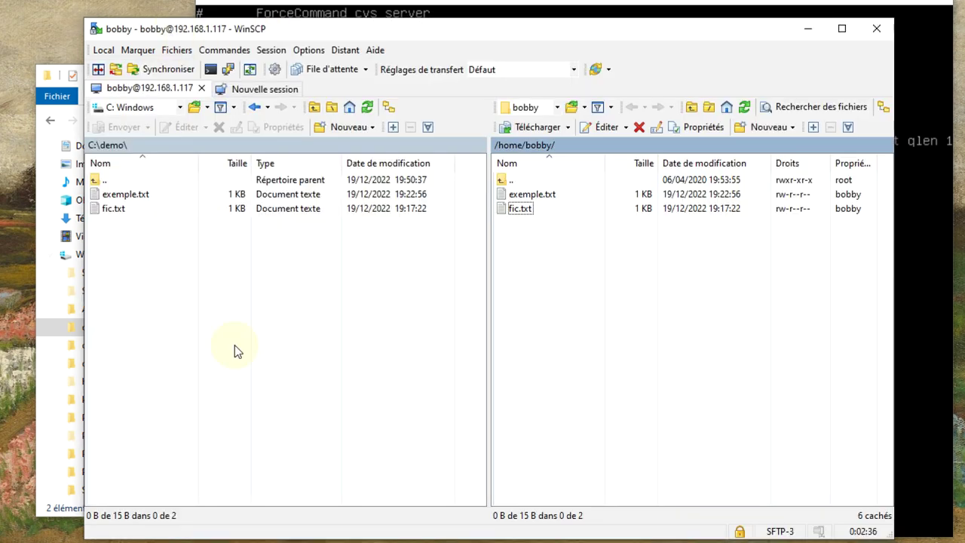
{"action": "left_click", "coordinate": [871, 31]}
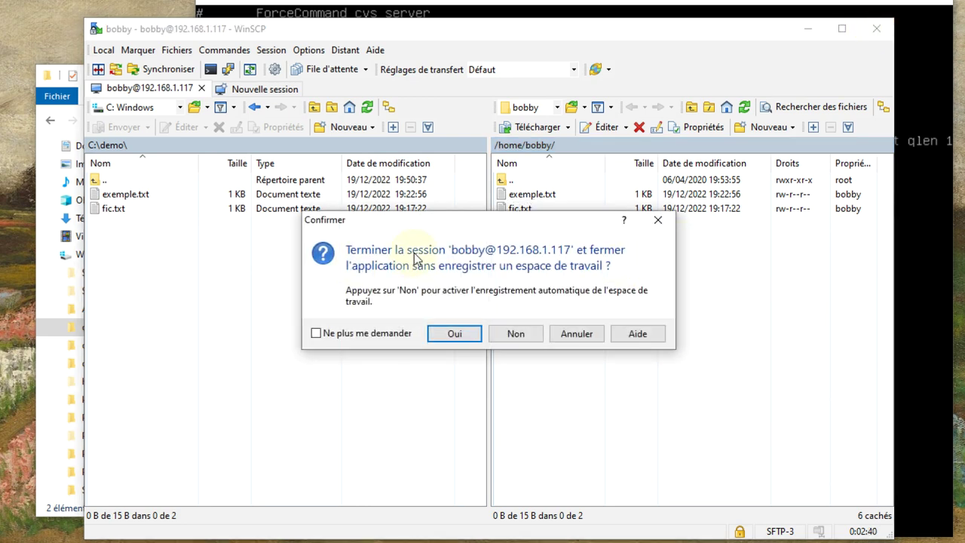
{"action": "left_click", "coordinate": [455, 334]}
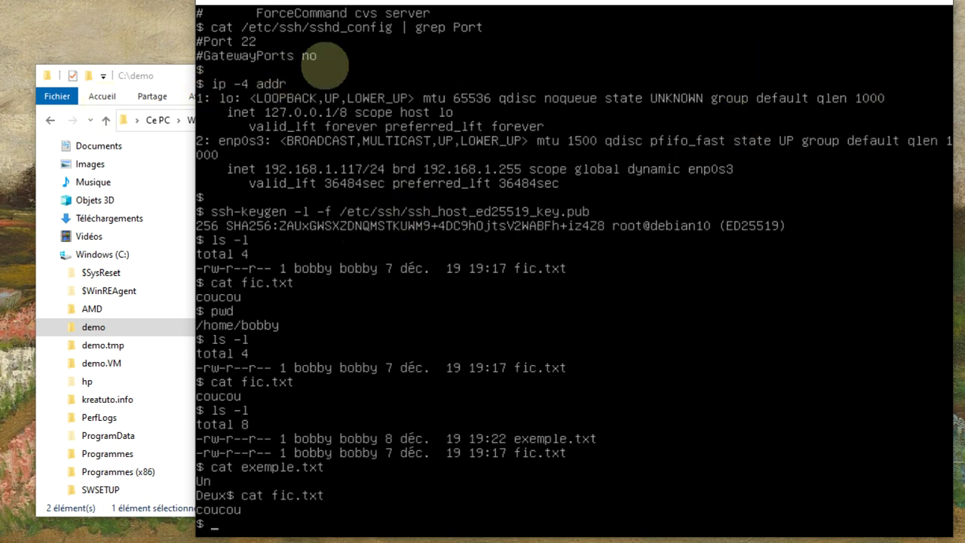
{"action": "left_click", "coordinate": [863, 6]}
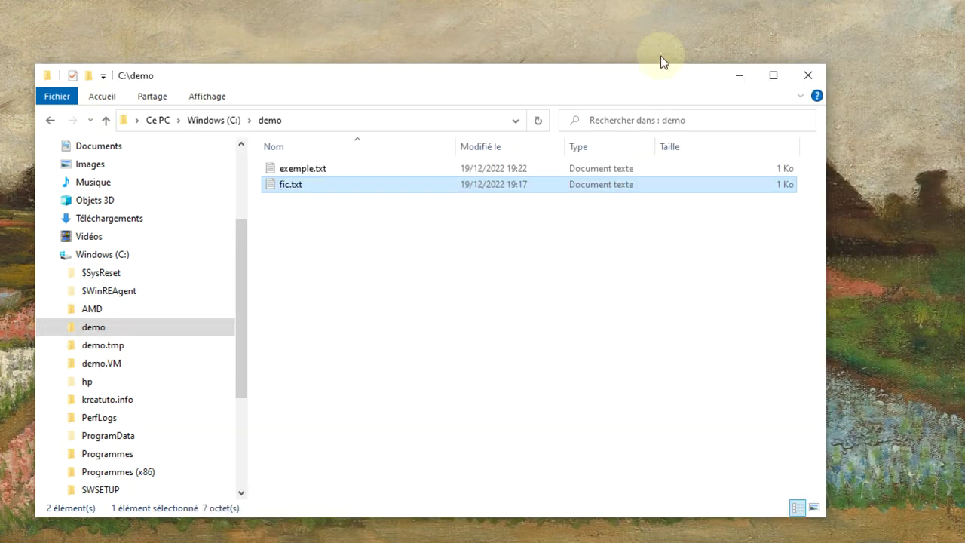
{"action": "left_click", "coordinate": [738, 78]}
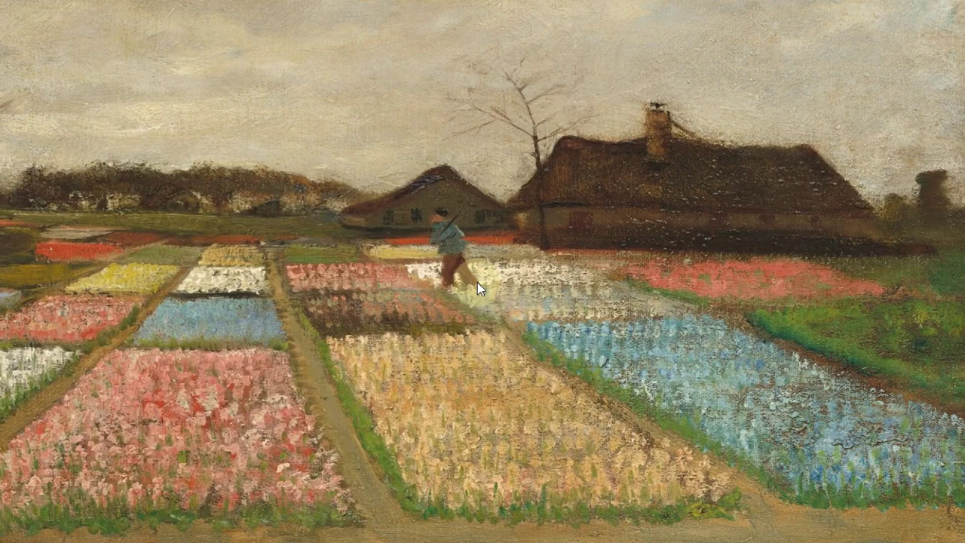